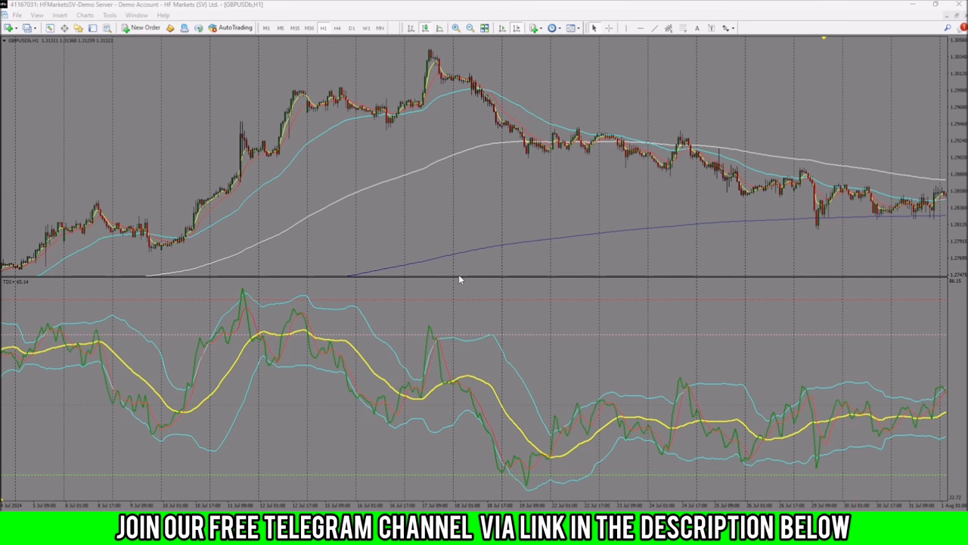
Zoom in on the mid-July price action and examine the TDI lines and levels beneath it
left_click_drag(457, 277, 459, 352)
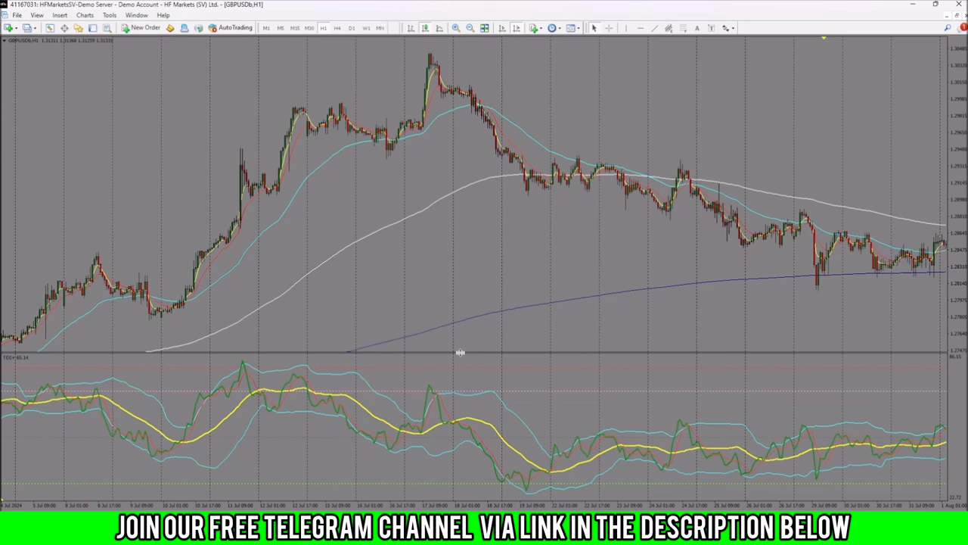
left_click_drag(460, 352, 462, 276)
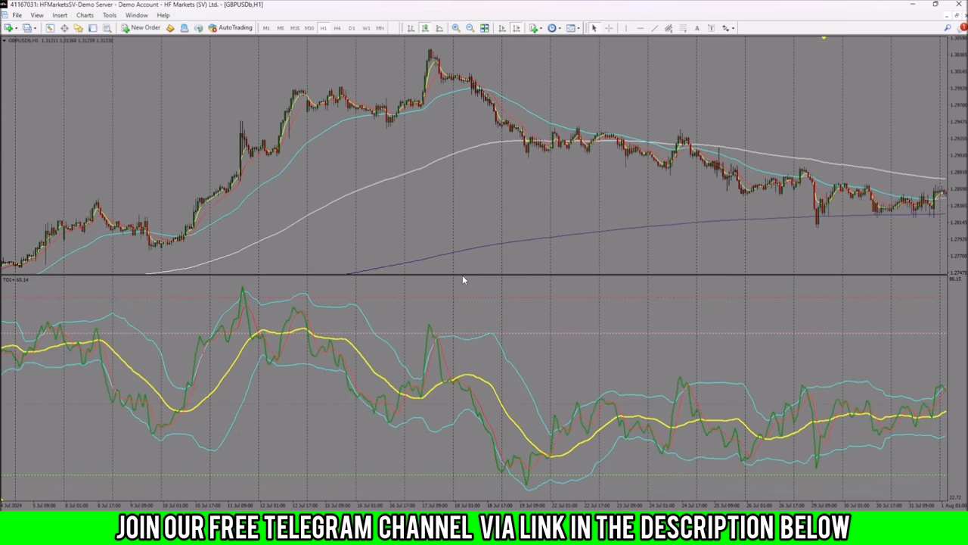
left_click(456, 30)
left_click_drag(599, 236, 436, 242)
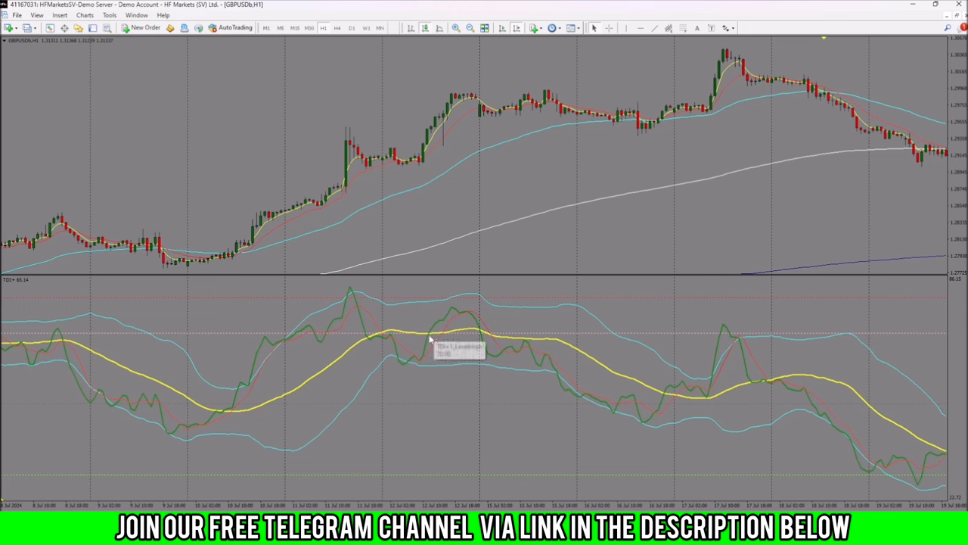
mouse_move(432, 332)
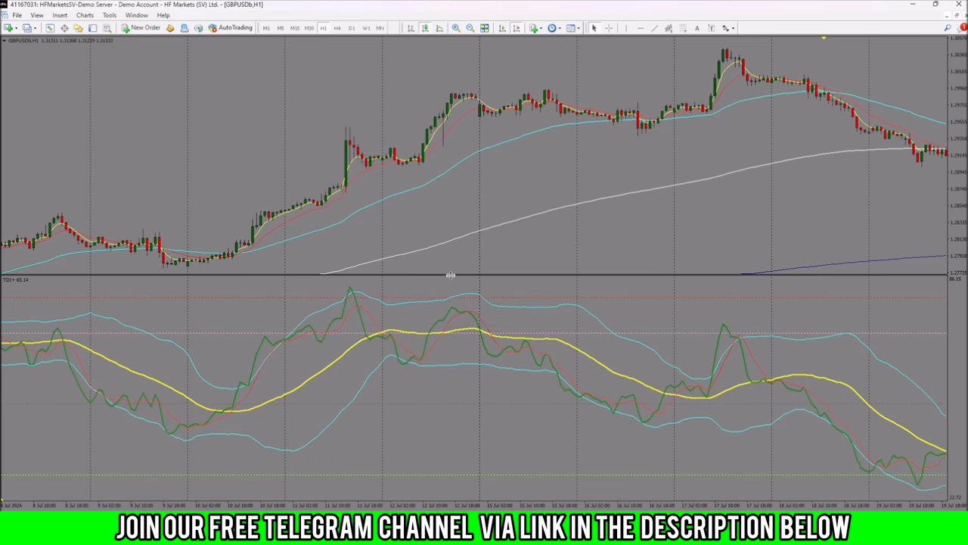
Enlarge the price pane and draw a rectangle around the decline from the 17 July high to about 22 July
left_click_drag(450, 275, 462, 420)
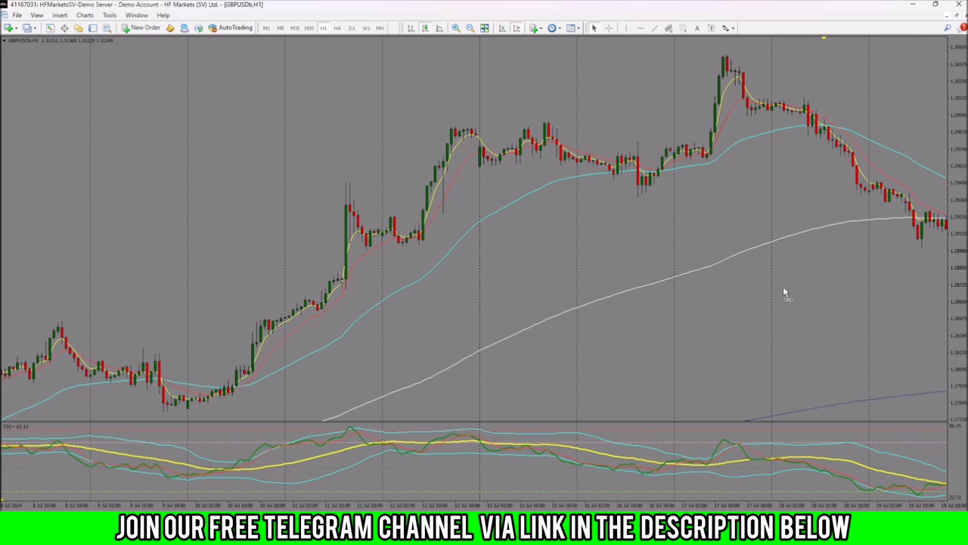
left_click_drag(784, 293, 356, 261)
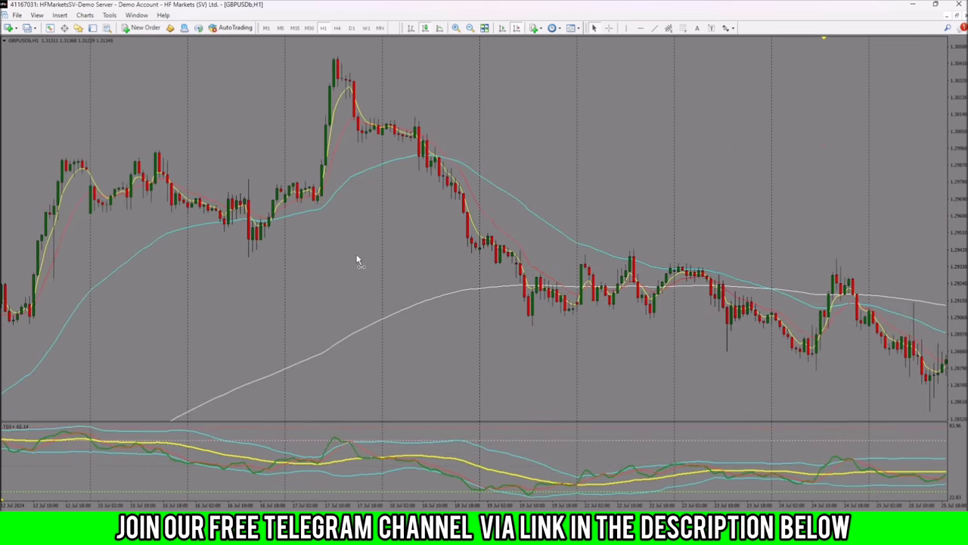
left_click(469, 28)
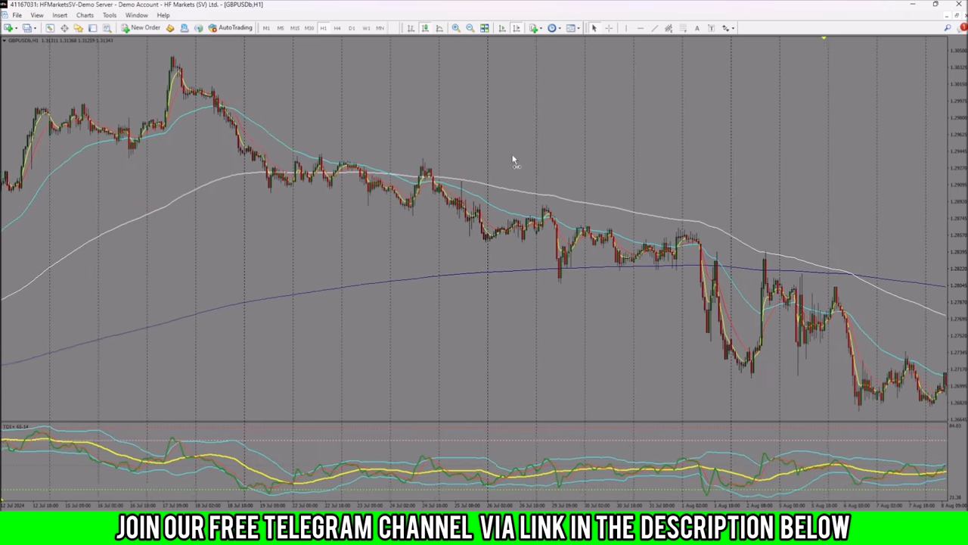
left_click_drag(512, 160, 467, 189)
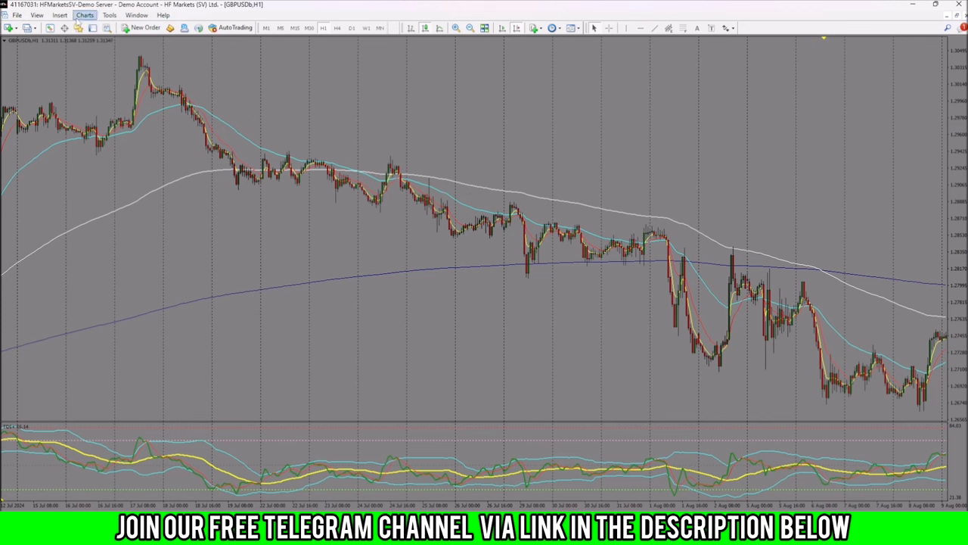
left_click(59, 15)
mouse_move(80, 89)
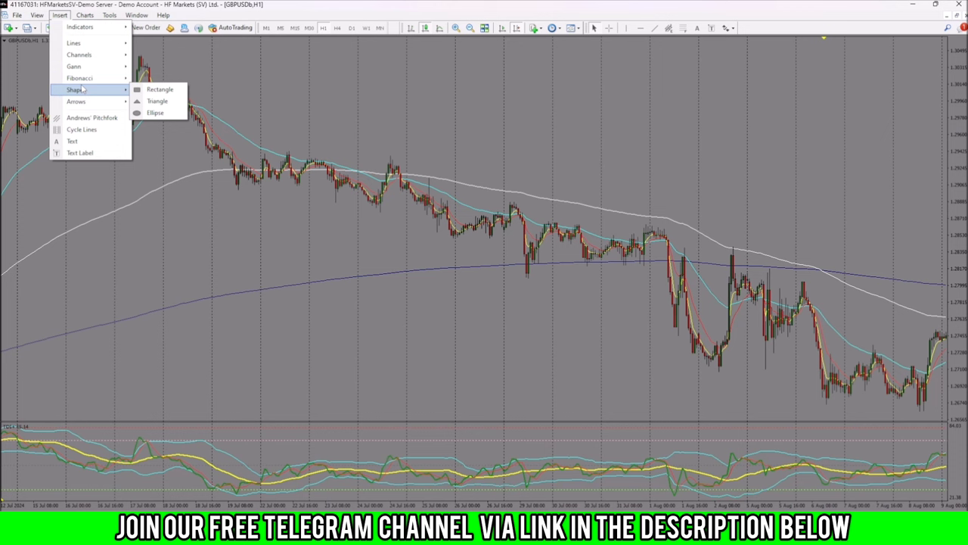
left_click(155, 89)
left_click_drag(143, 55, 280, 192)
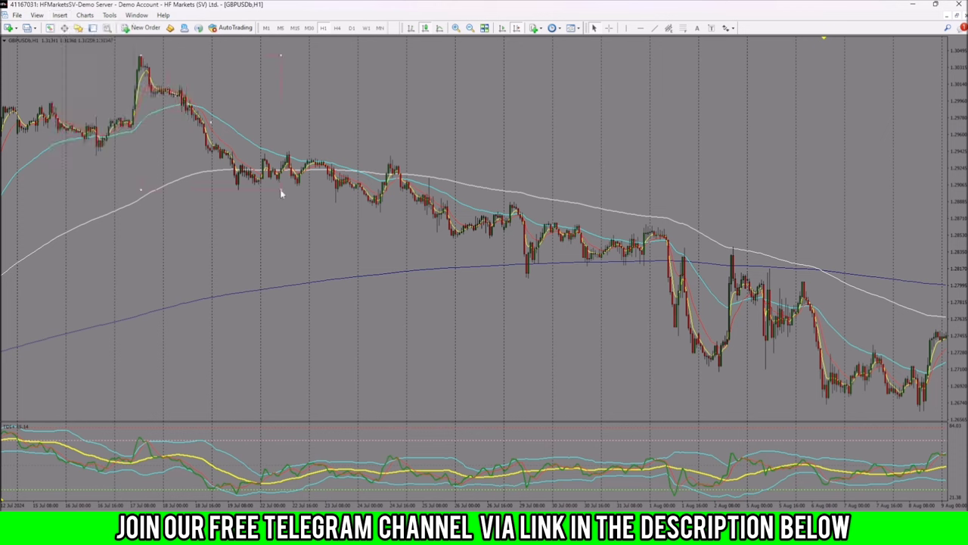
Change the rectangle's colour to Yellow in its properties
right_click(281, 190)
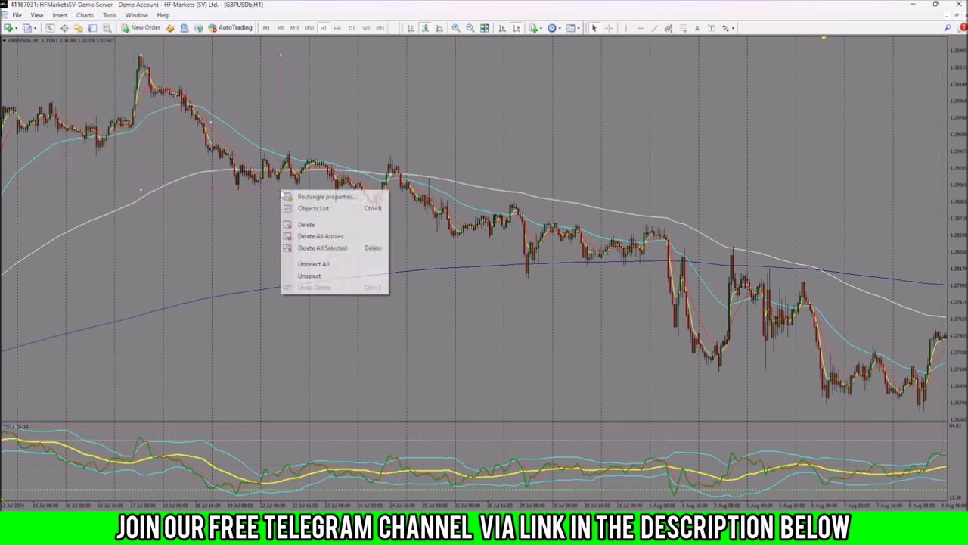
left_click(316, 197)
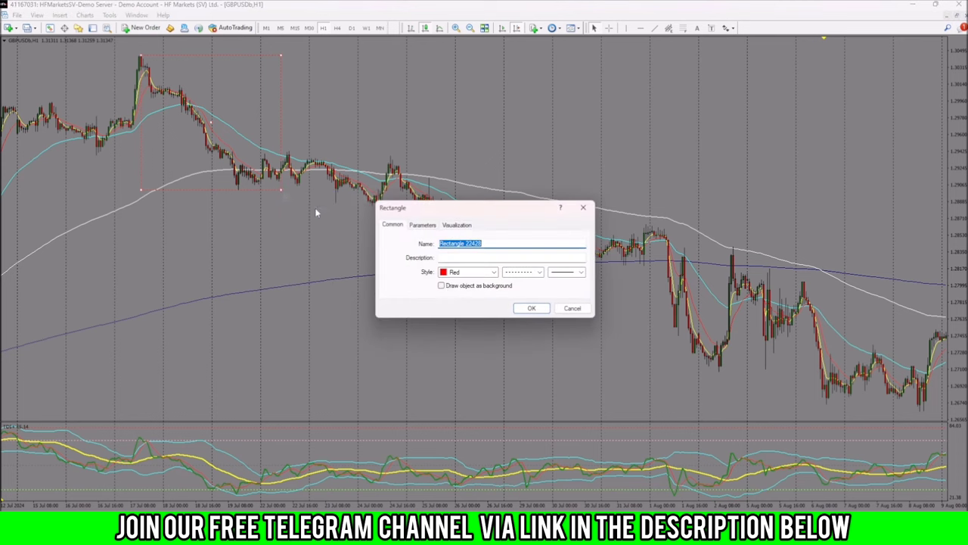
left_click(493, 272)
left_click(528, 334)
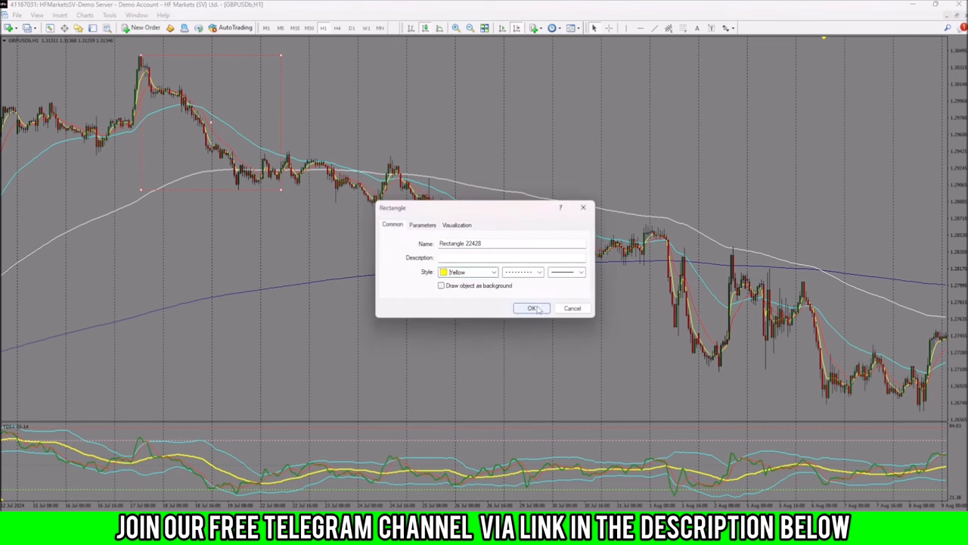
left_click(534, 309)
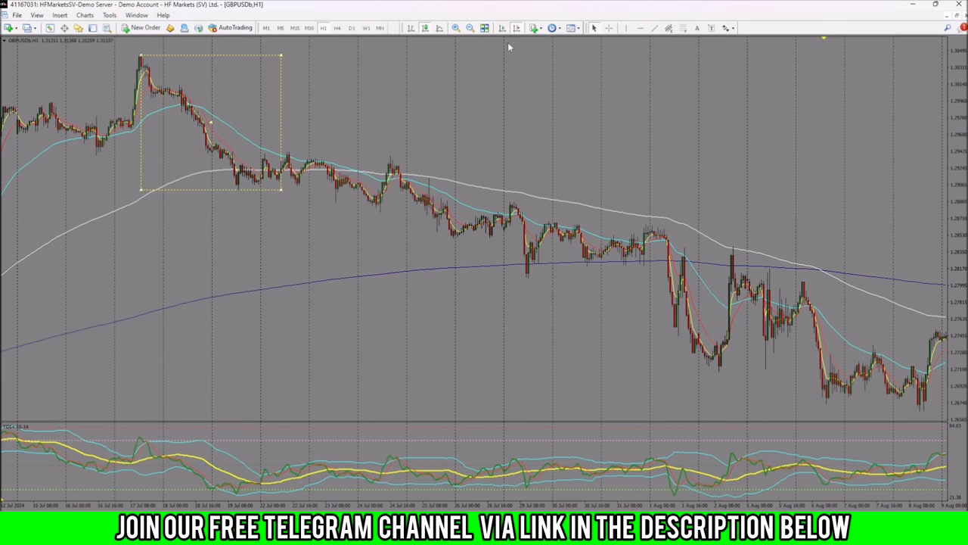
Place a horizontal line at the swing low just before the 24 July peak
left_click(639, 29)
left_click(385, 209)
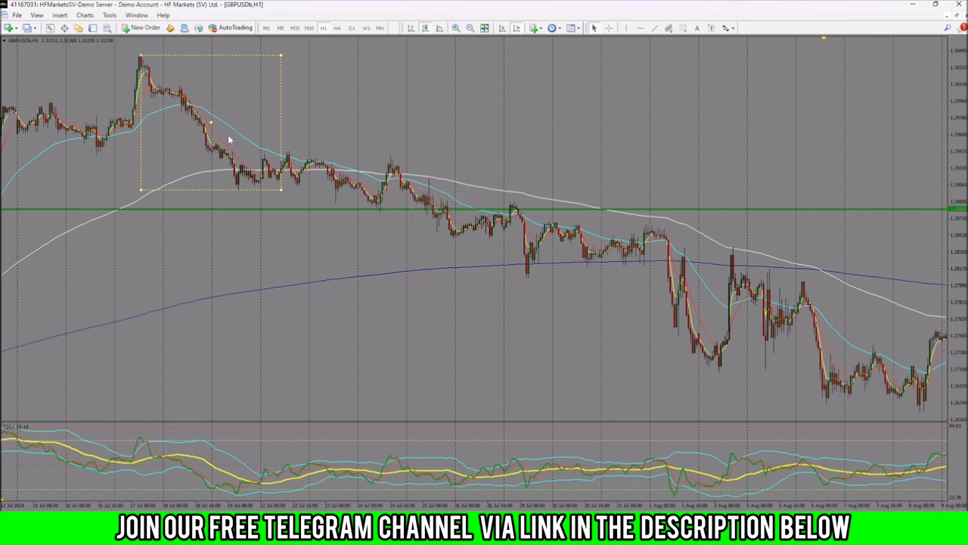
Copy the yellow rectangle onto the 24–29 July decline, fit it to that swing, and lower the horizontal line to the swing's low
left_click_drag(212, 127, 463, 229)
scroll(533, 305, "up", 1)
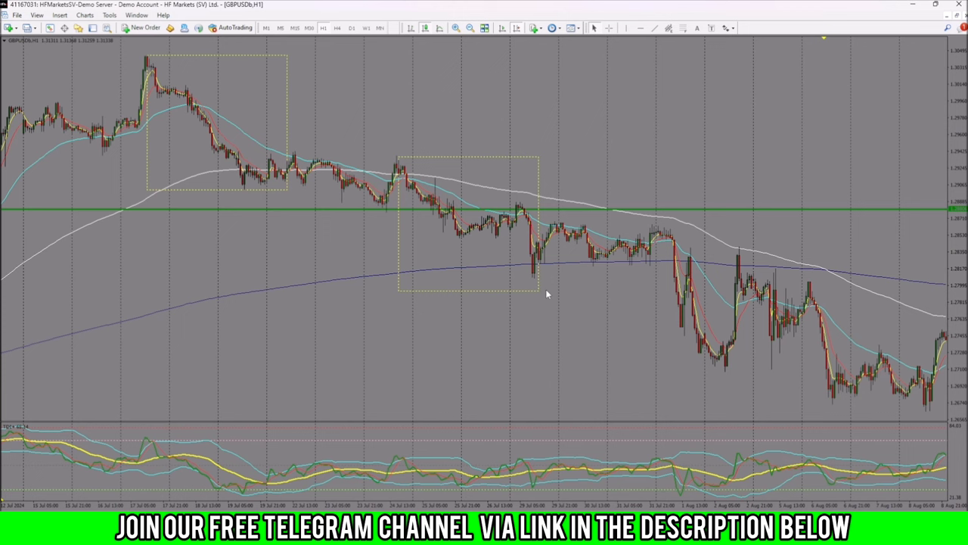
double_click(538, 288)
left_click_drag(538, 288, 531, 279)
left_click_drag(615, 211, 617, 274)
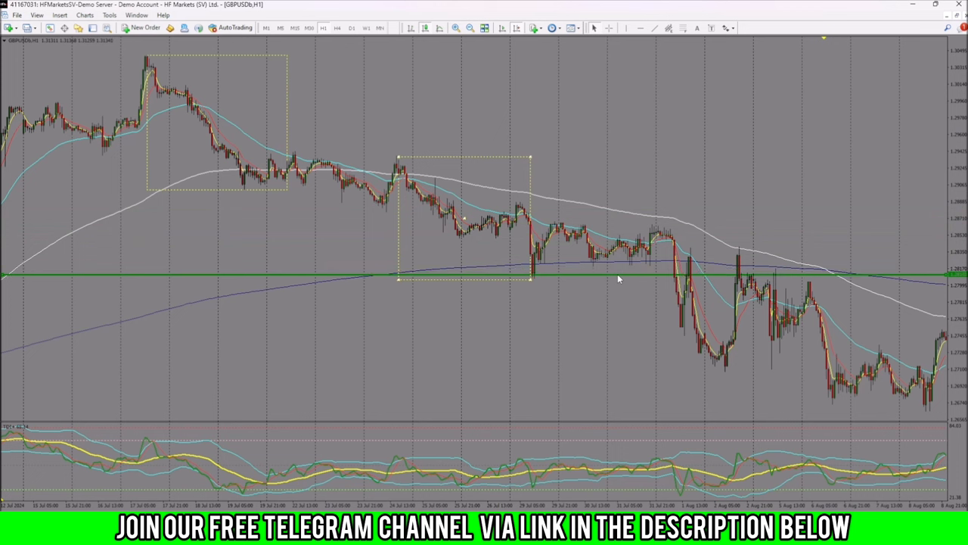
Copy the rectangle onto the 31 July–2 August decline, fit it to that swing, and delete the horizontal line
left_click_drag(465, 221, 716, 296)
left_click_drag(785, 348, 725, 367)
right_click(616, 274)
left_click(635, 308)
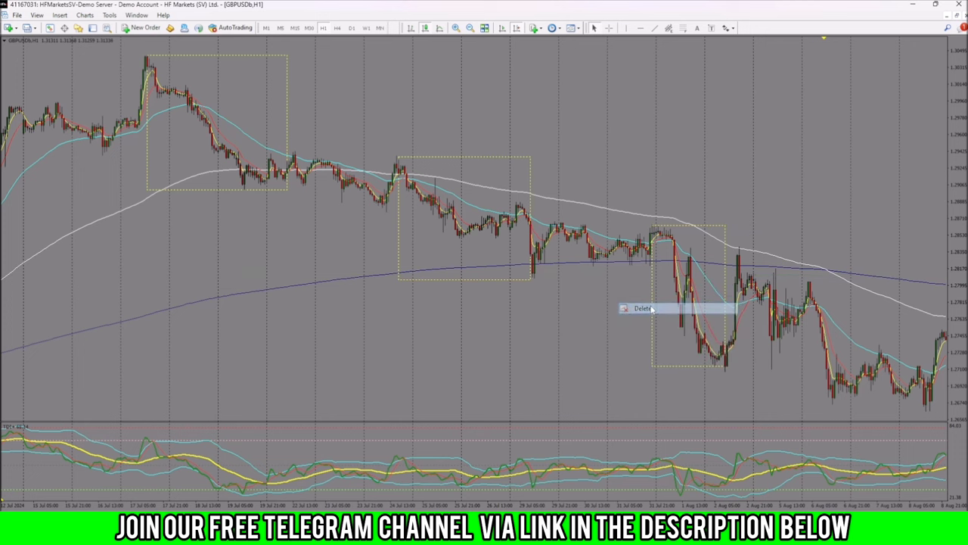
Compare the marked price declines from 17 July to early August with the enlarged TDI pane
left_click_drag(604, 309, 466, 315)
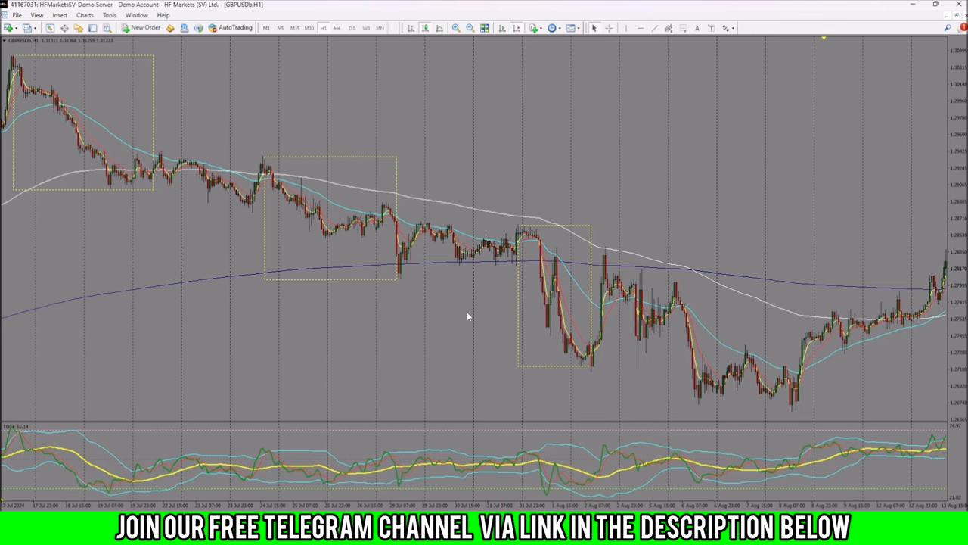
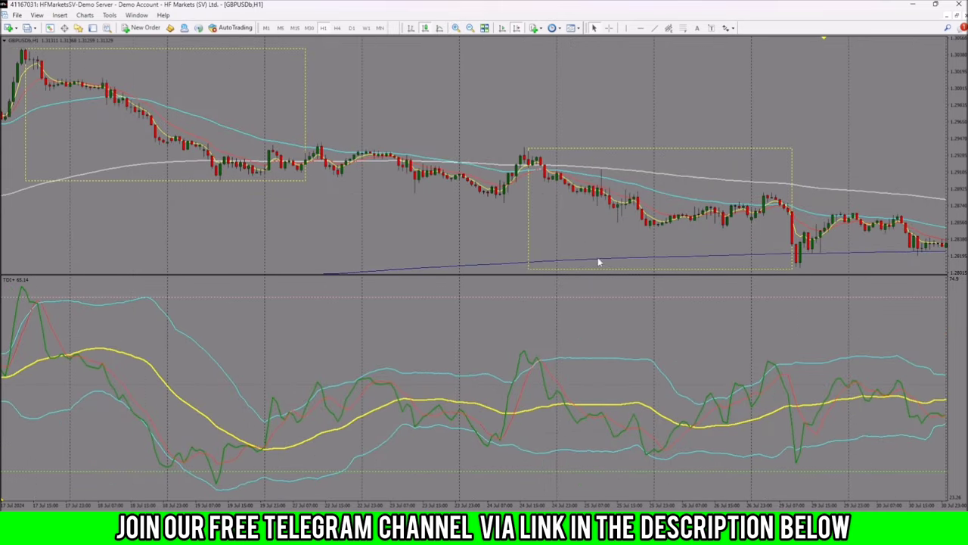
left_click_drag(640, 305, 270, 295)
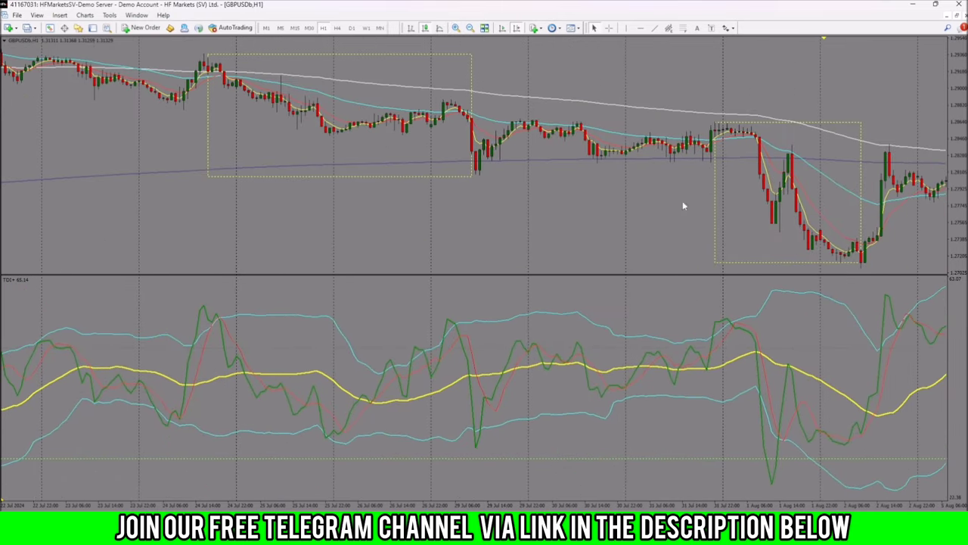
left_click_drag(683, 205, 304, 216)
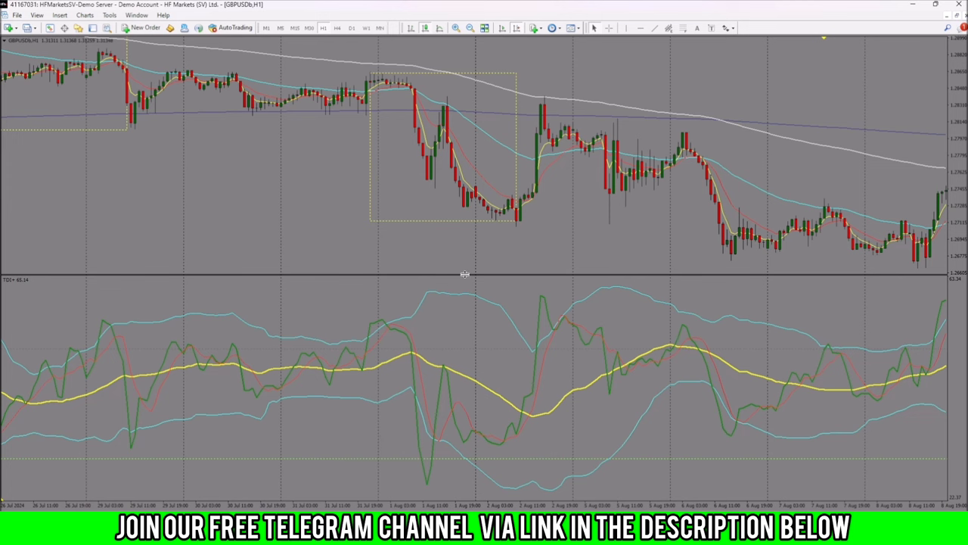
Enlarge the price pane and draw a trend line from the 2 August low to the lower 8 August low
left_click_drag(464, 274, 468, 409)
scroll(534, 369, "down", 5)
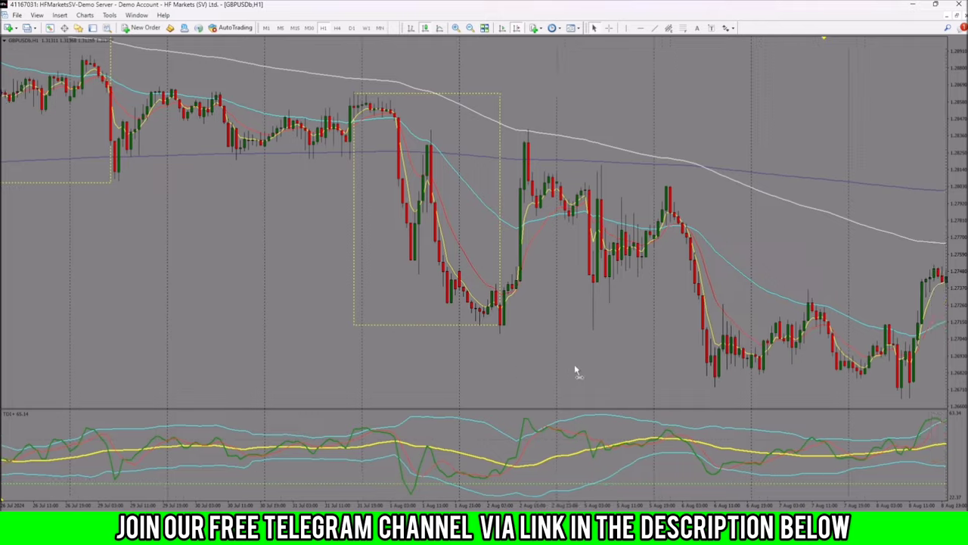
scroll(499, 363, "up", 1)
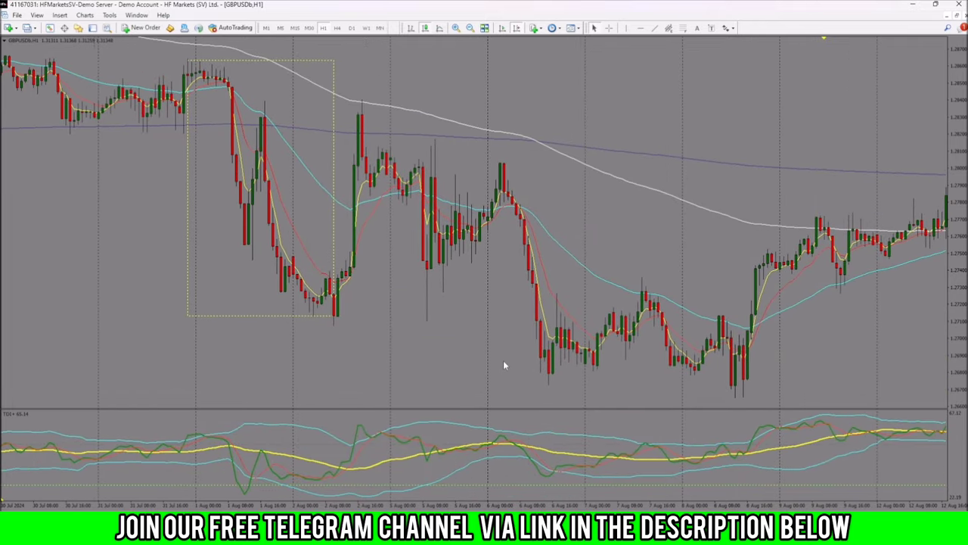
left_click(655, 28)
left_click_drag(335, 318, 738, 394)
Draw a trend line in the TDI pane from the 1 August low of the green line to its 8 August low
left_click(654, 28)
left_click_drag(245, 493, 743, 456)
scroll(822, 333, "down", 3)
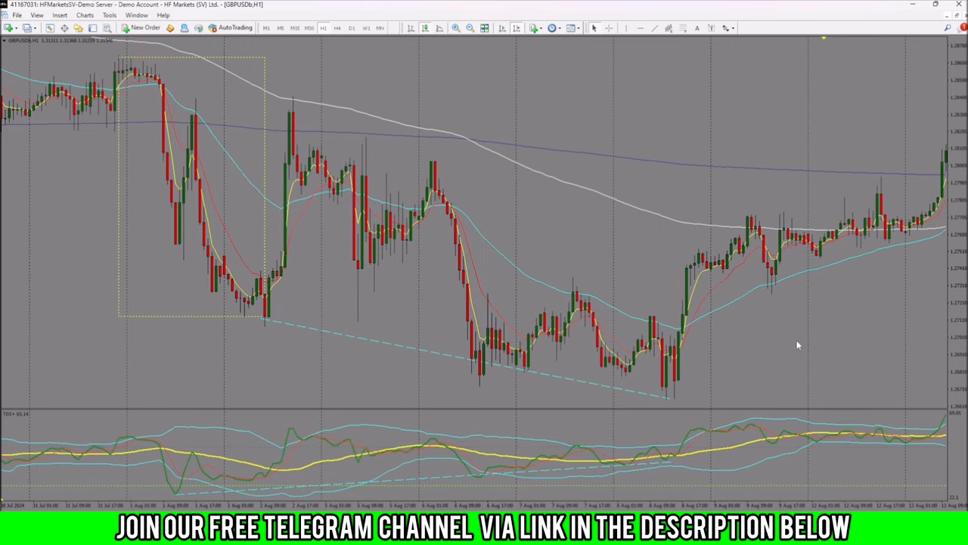